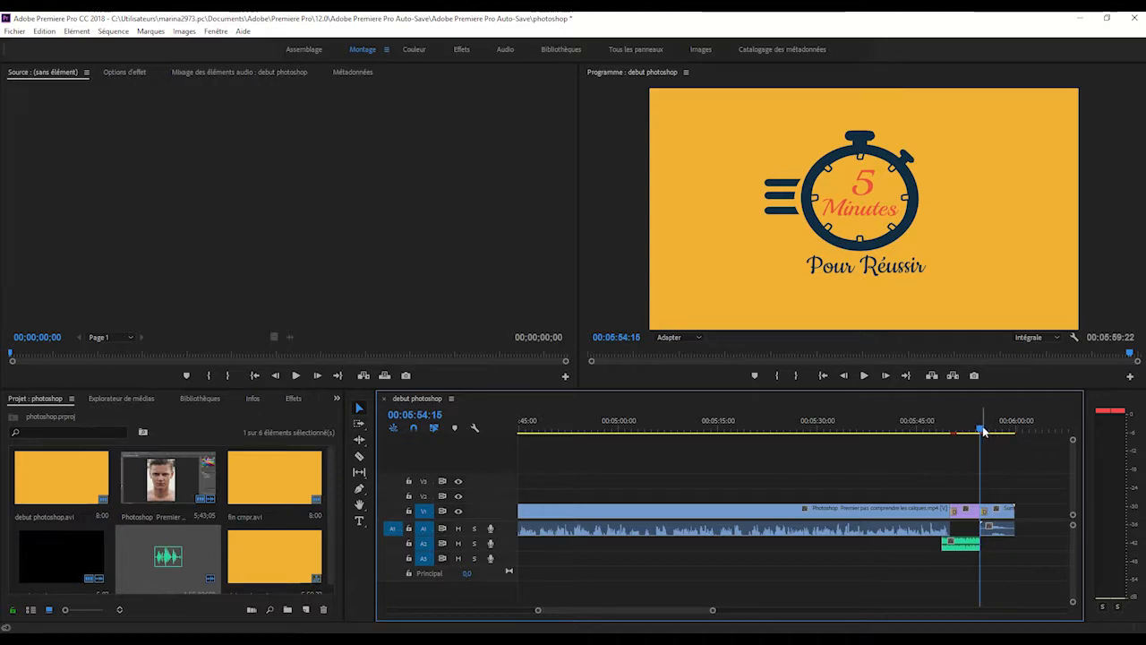
Step: Lower the volume of the closing music on Audio 2 to -2.8 dB in the clip mixer and return to the Montage workspace
left_click_drag(982, 431, 947, 436)
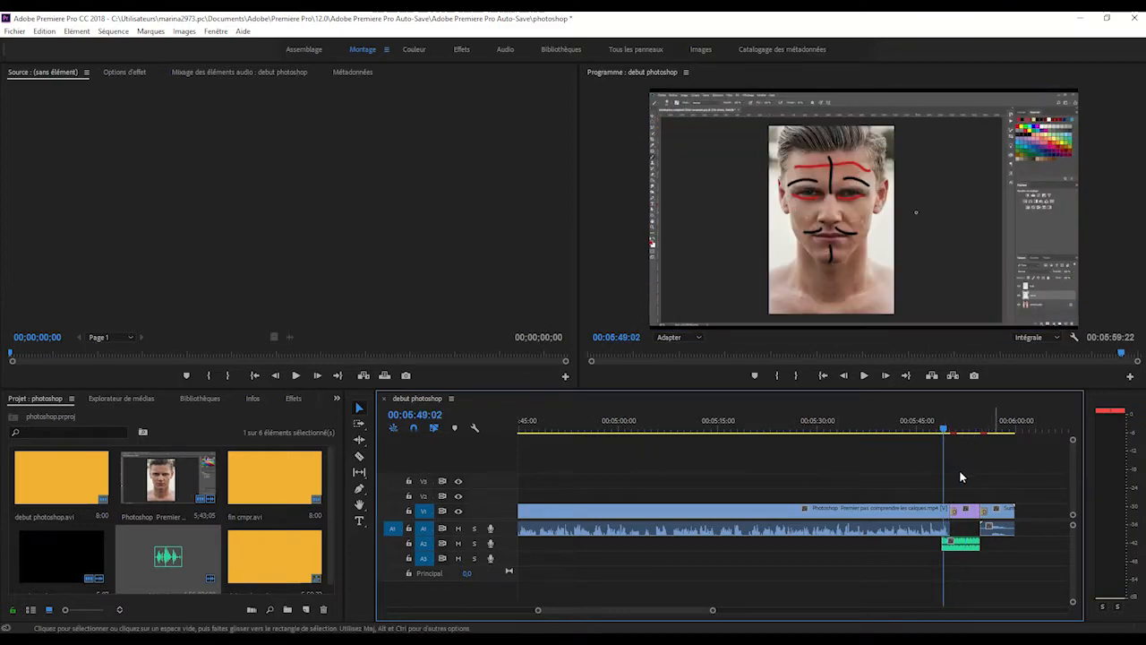
left_click(505, 50)
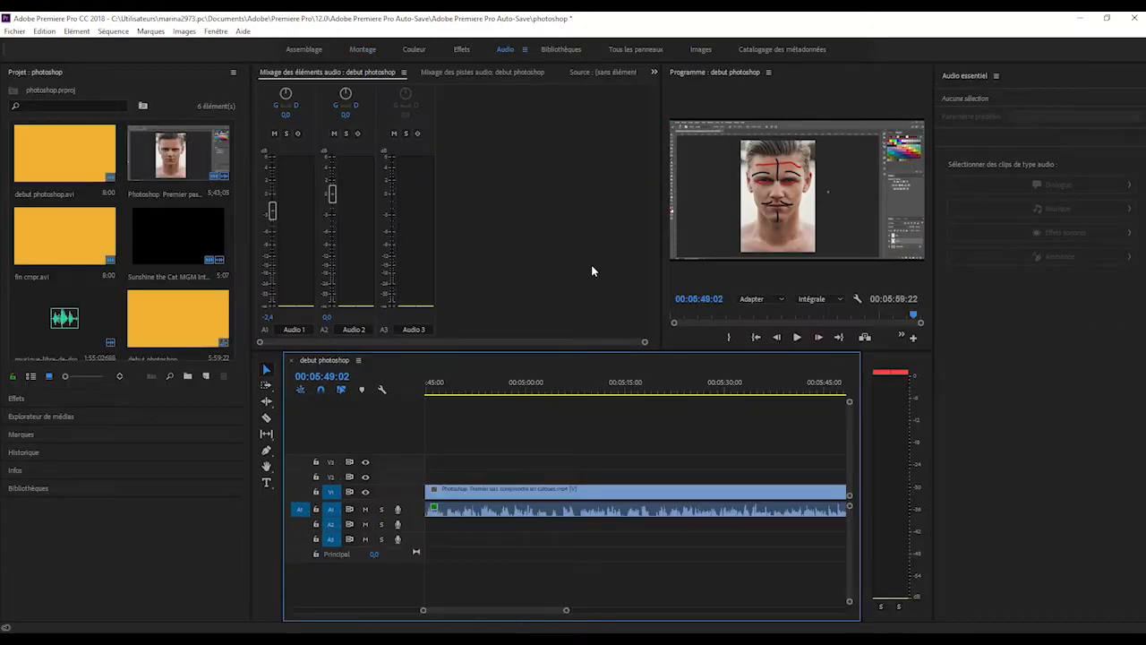
left_click_drag(333, 199, 333, 210)
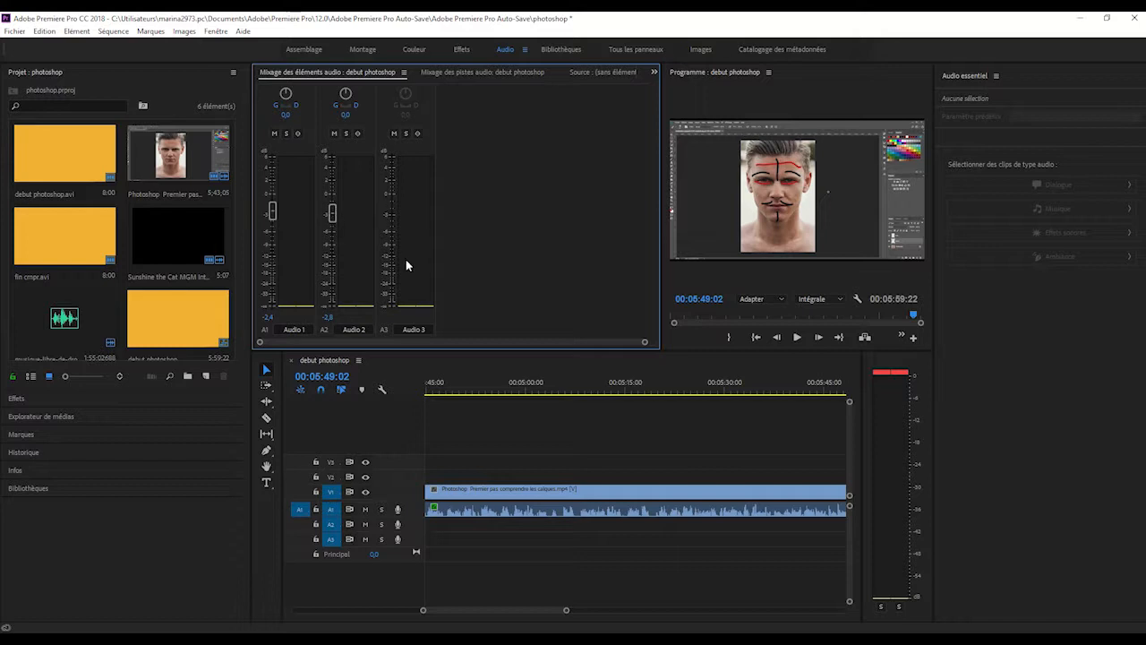
left_click(363, 49)
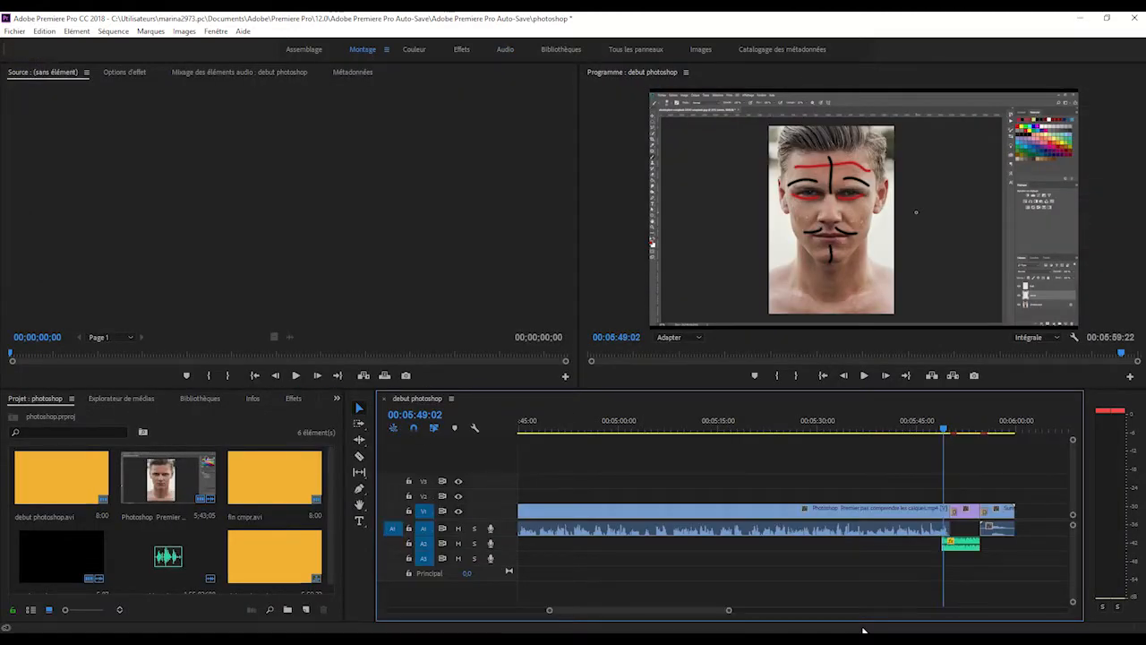
Step: Return to the start of the sequence and increase the height of the Audio 2 track
left_click_drag(1125, 358, 577, 367)
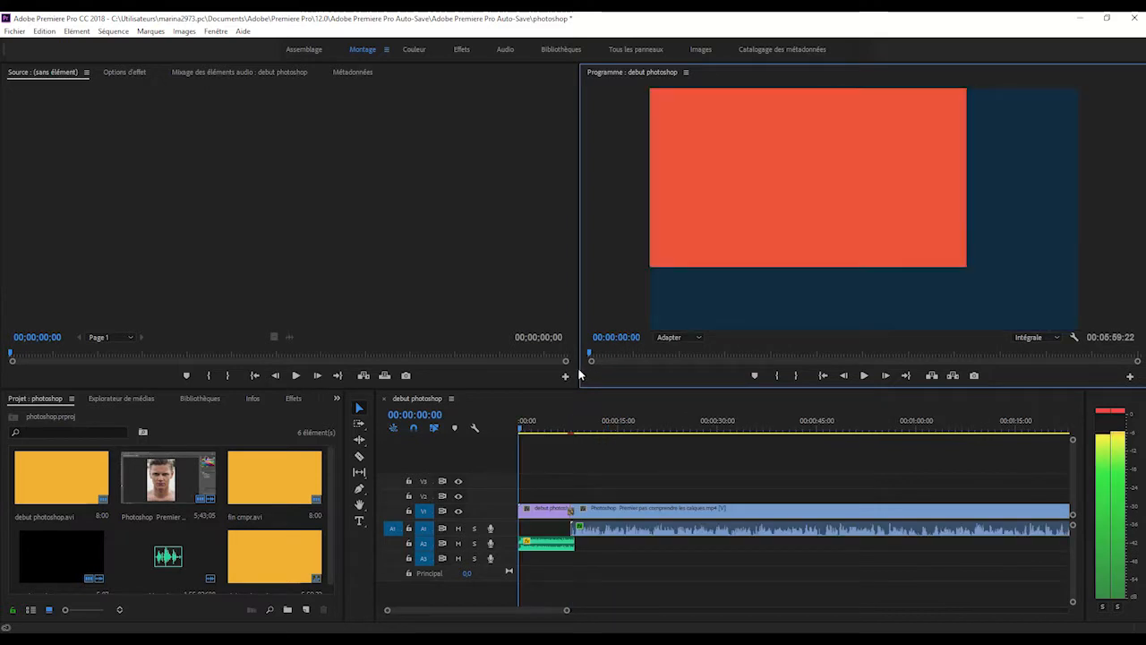
left_click(463, 551)
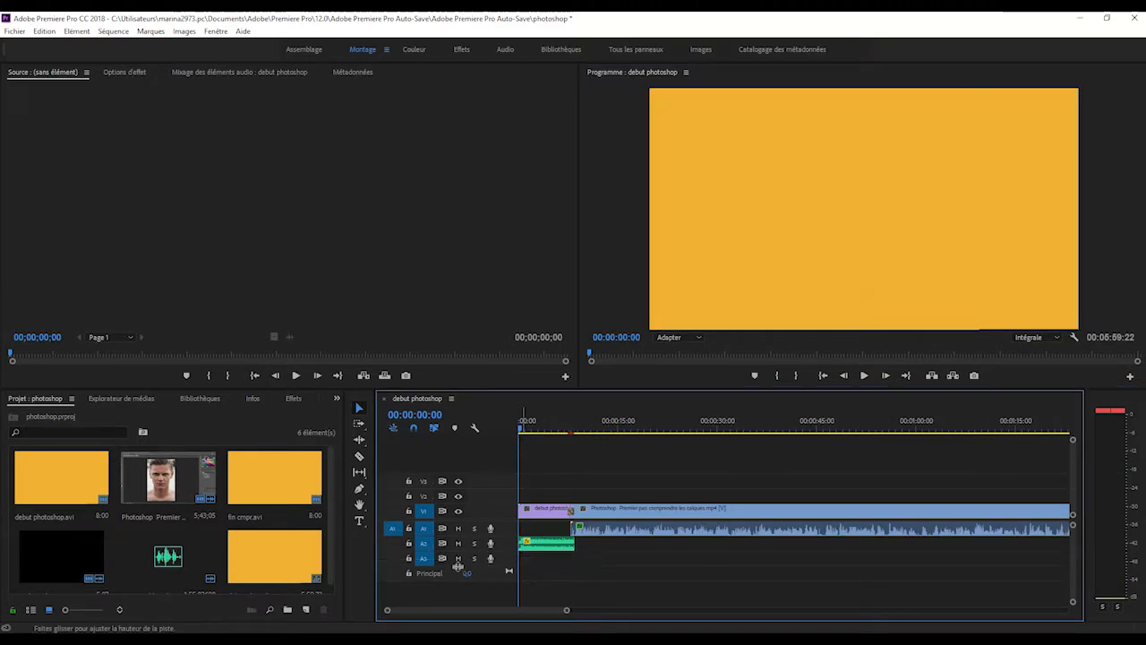
left_click_drag(460, 561, 457, 573)
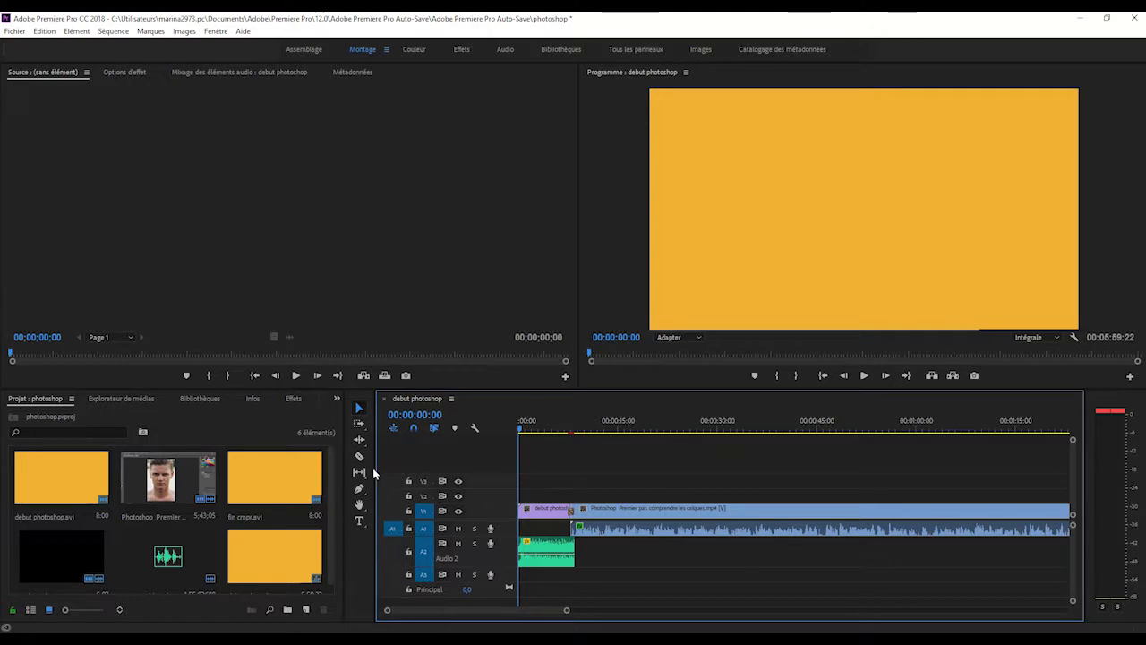
Step: Add volume keyframes to the intro music with the Pen tool, lower its end into a fade-out, and play the result
left_click(361, 488)
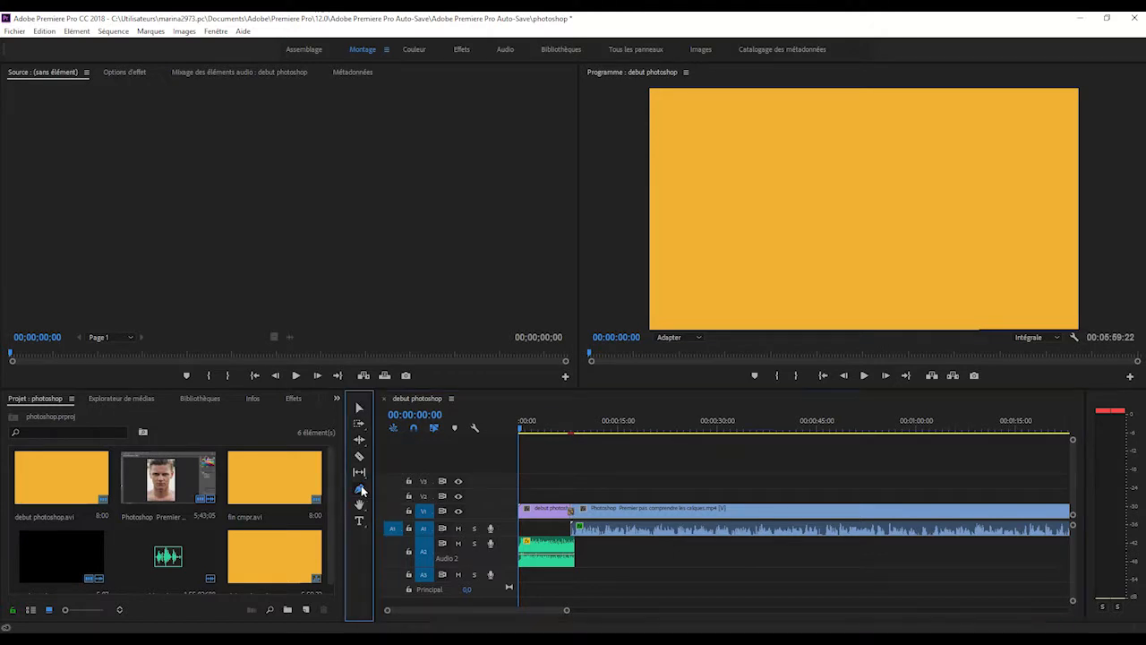
left_click(548, 560)
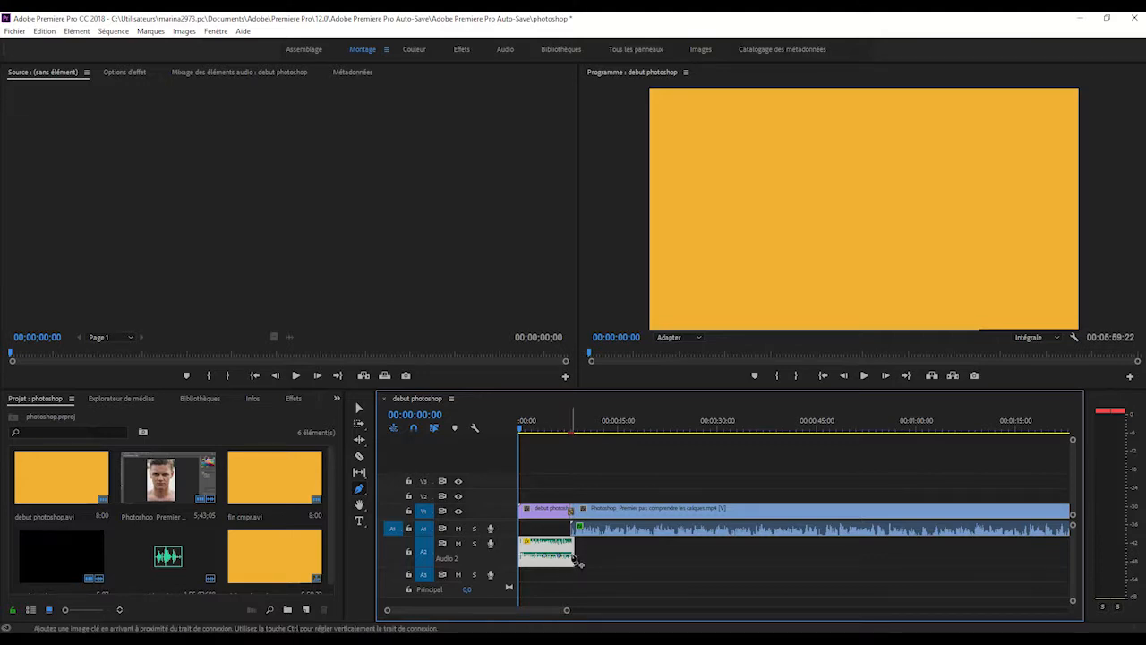
left_click(357, 409)
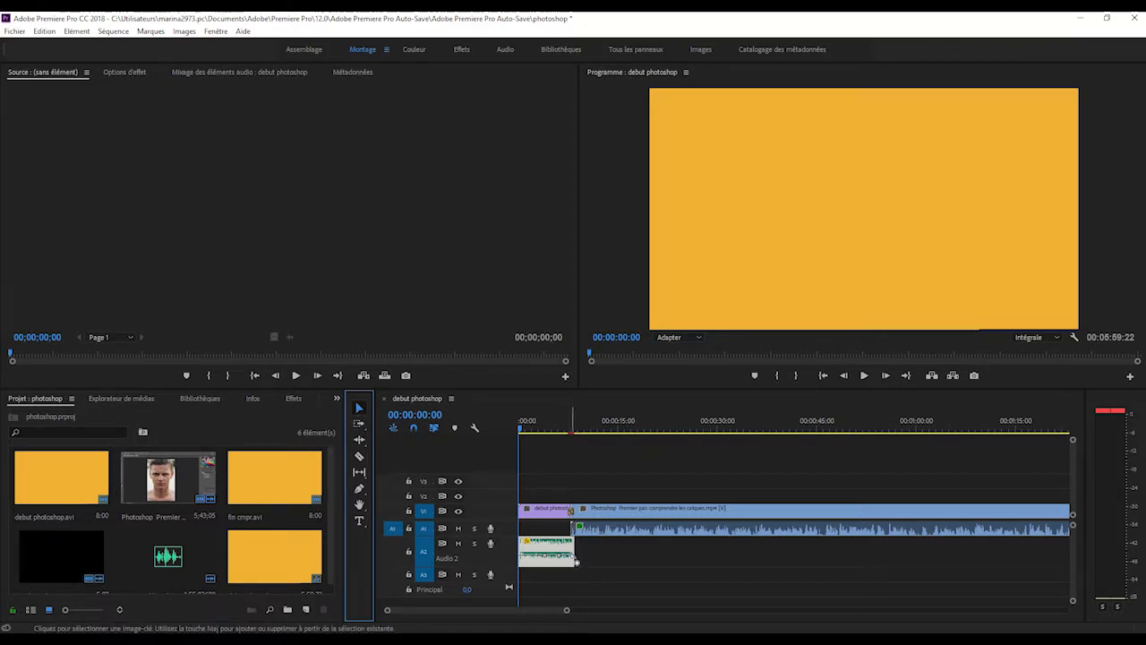
left_click_drag(578, 562, 559, 558)
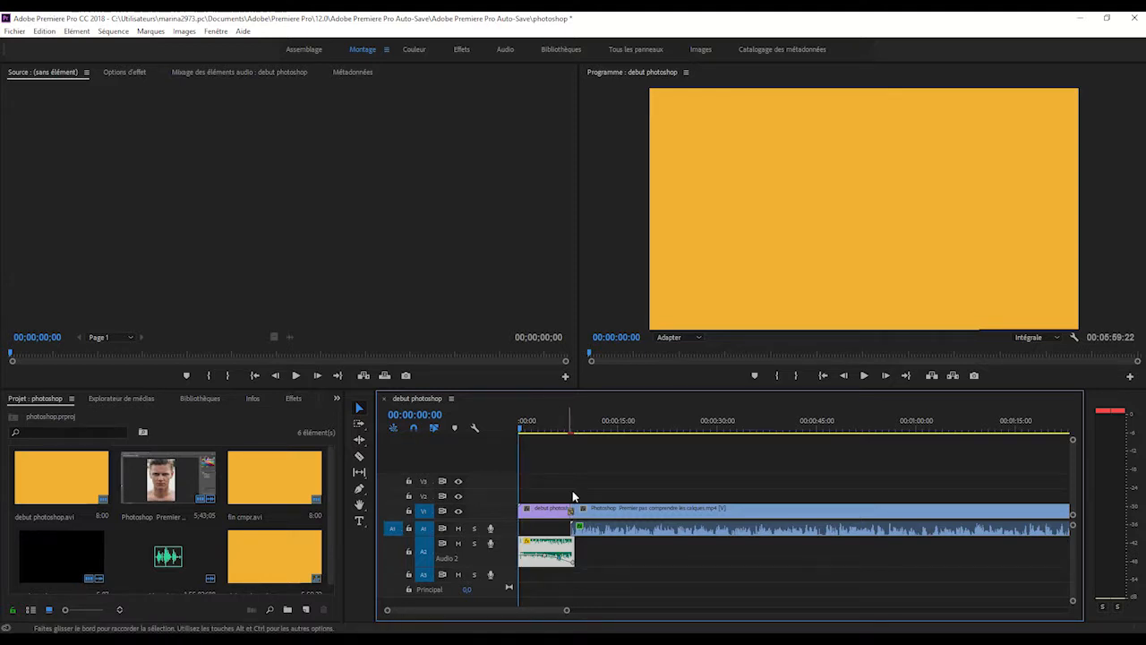
left_click(865, 376)
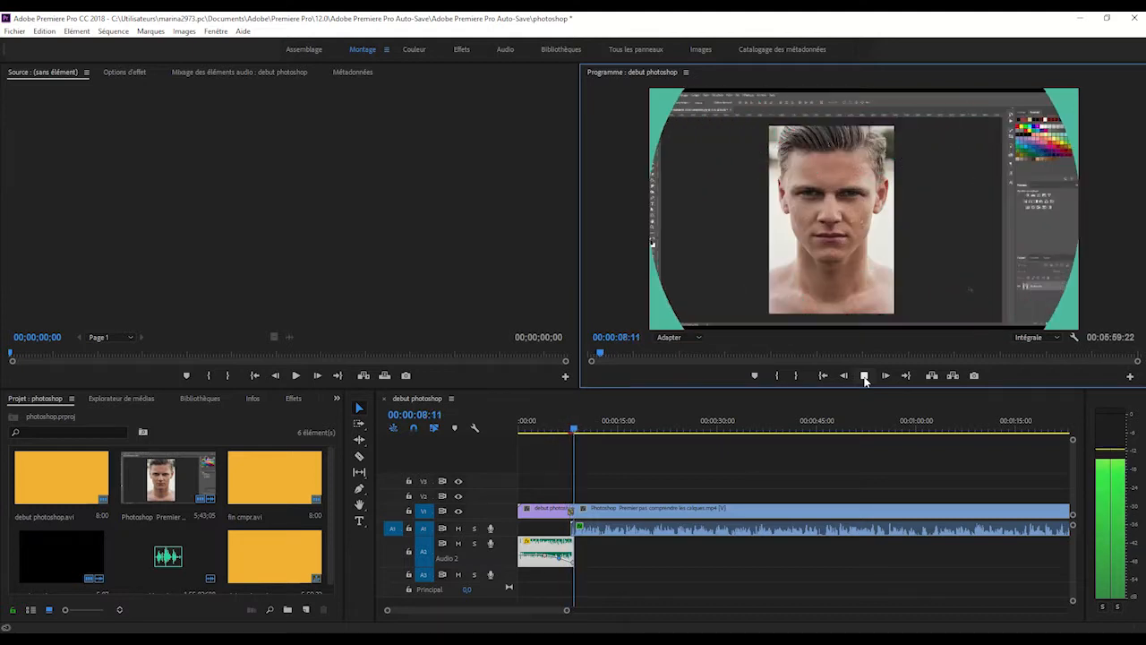
left_click(865, 375)
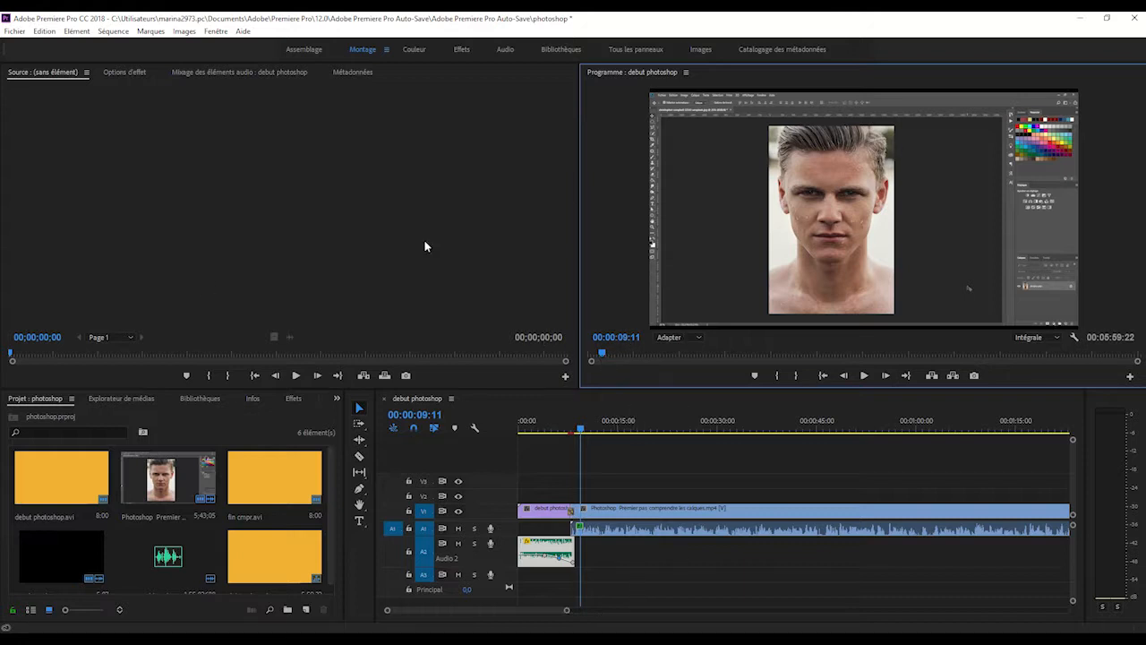
Step: Go to the closing music at 00:05:48:20 and add volume keyframes along its clip on Audio 2 with the Pen tool
left_click_drag(605, 357, 1136, 348)
left_click_drag(870, 431, 821, 433)
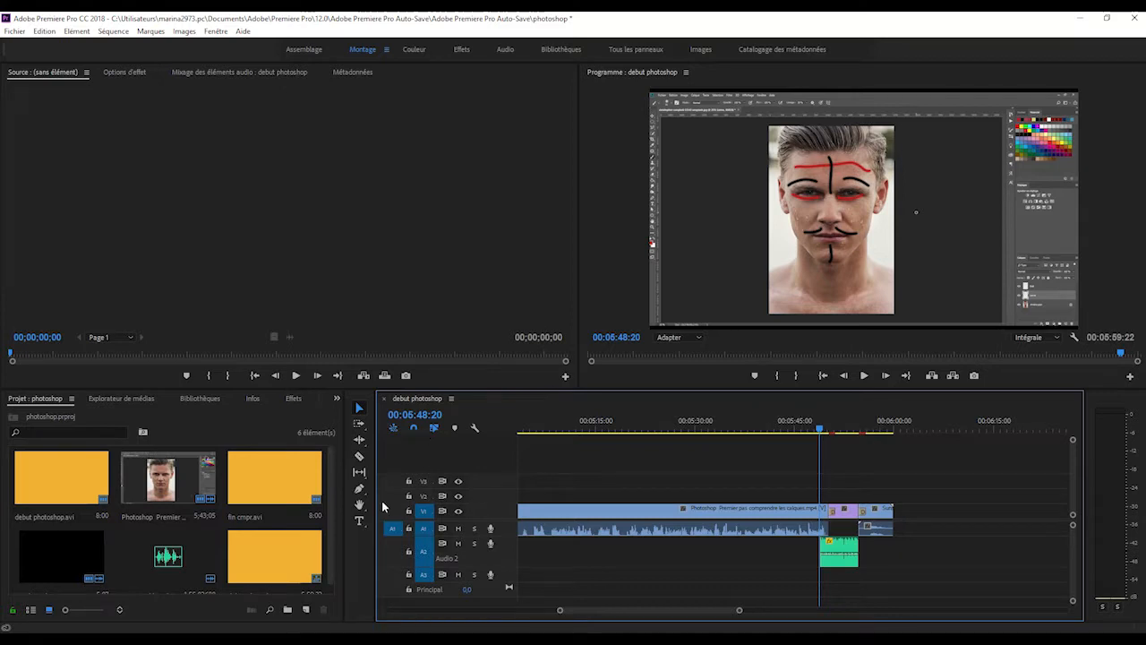
left_click(360, 491)
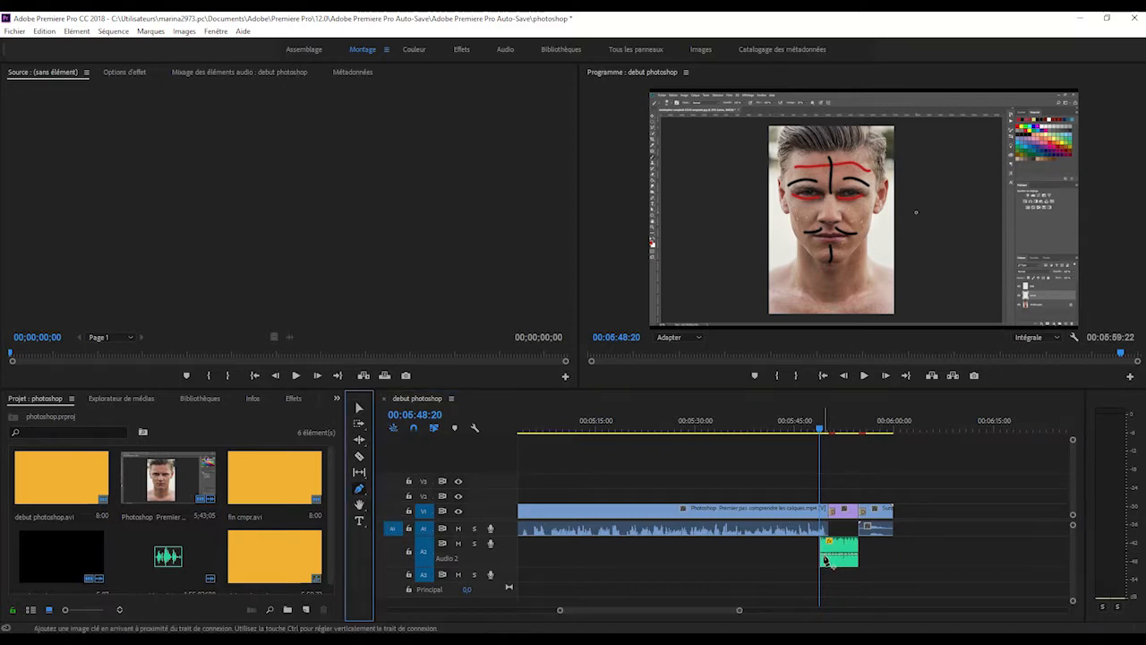
left_click(824, 560)
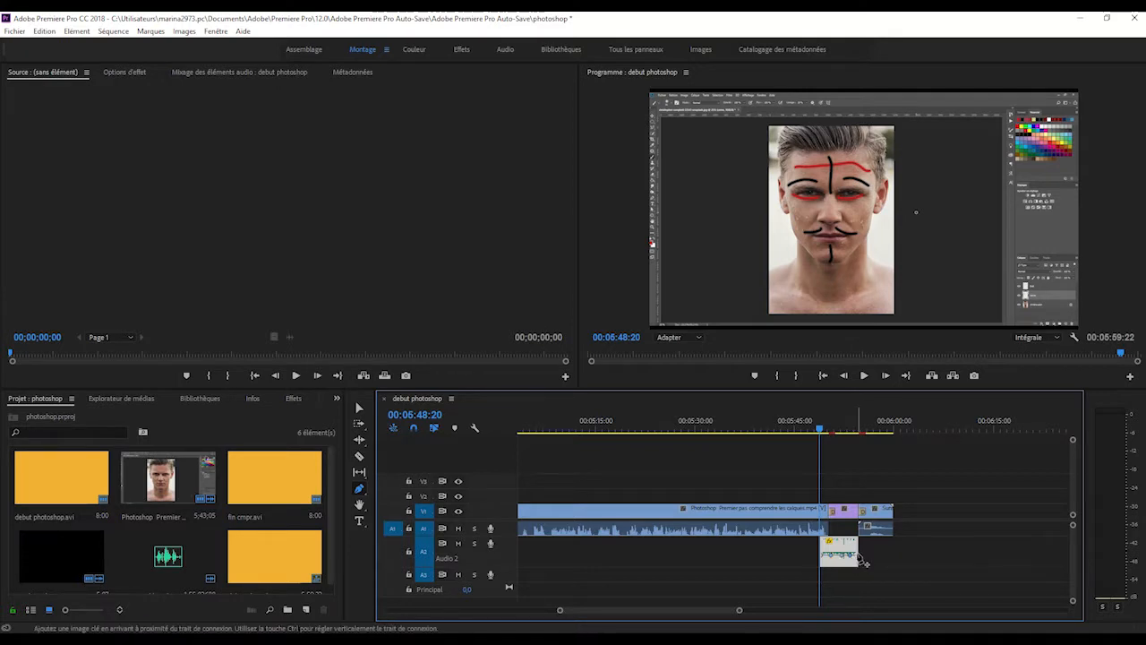
Step: Shape the closing music's volume keyframes so the clip fades in at its start and fades out at its end
left_click(359, 408)
left_click_drag(743, 612, 689, 613)
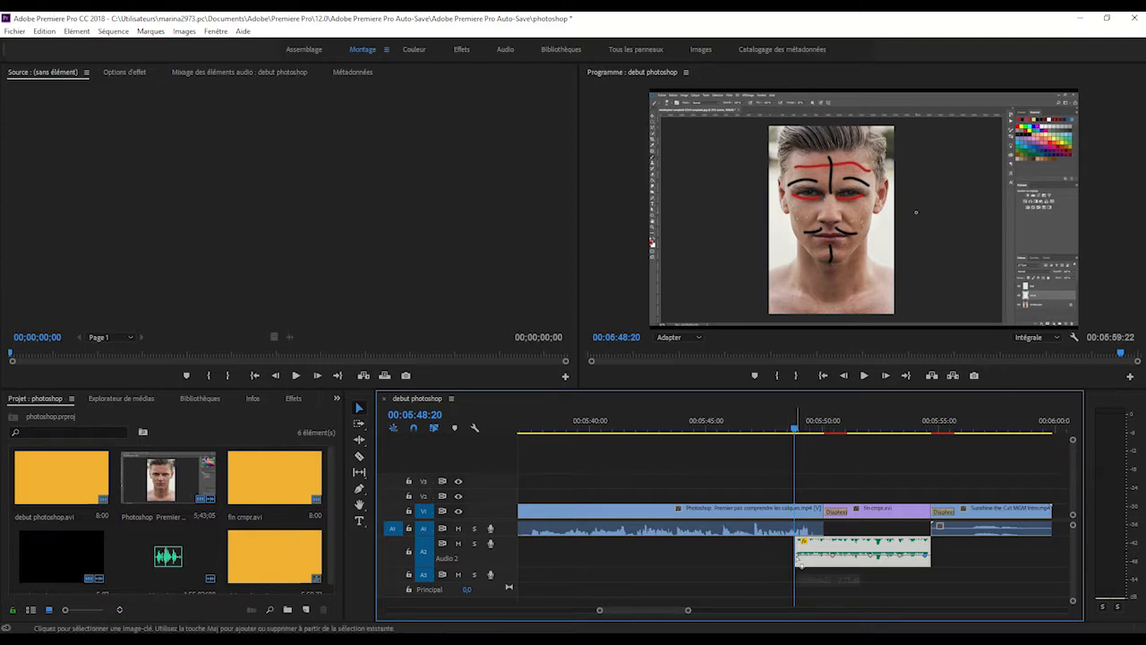
left_click_drag(798, 556, 835, 560)
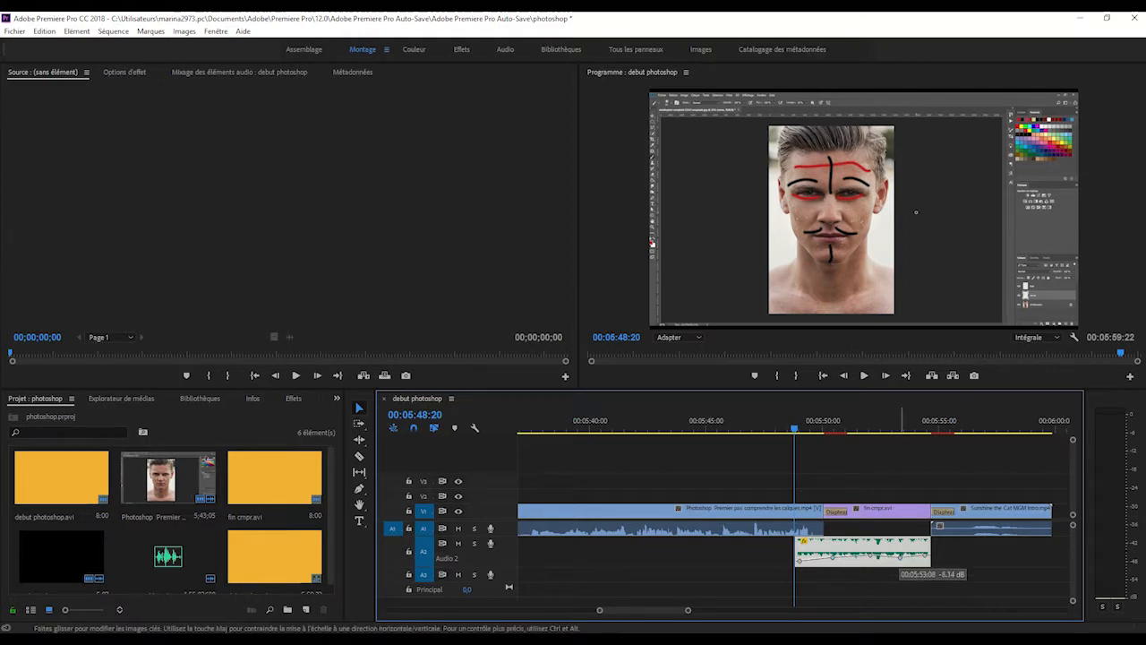
left_click_drag(929, 563, 867, 551)
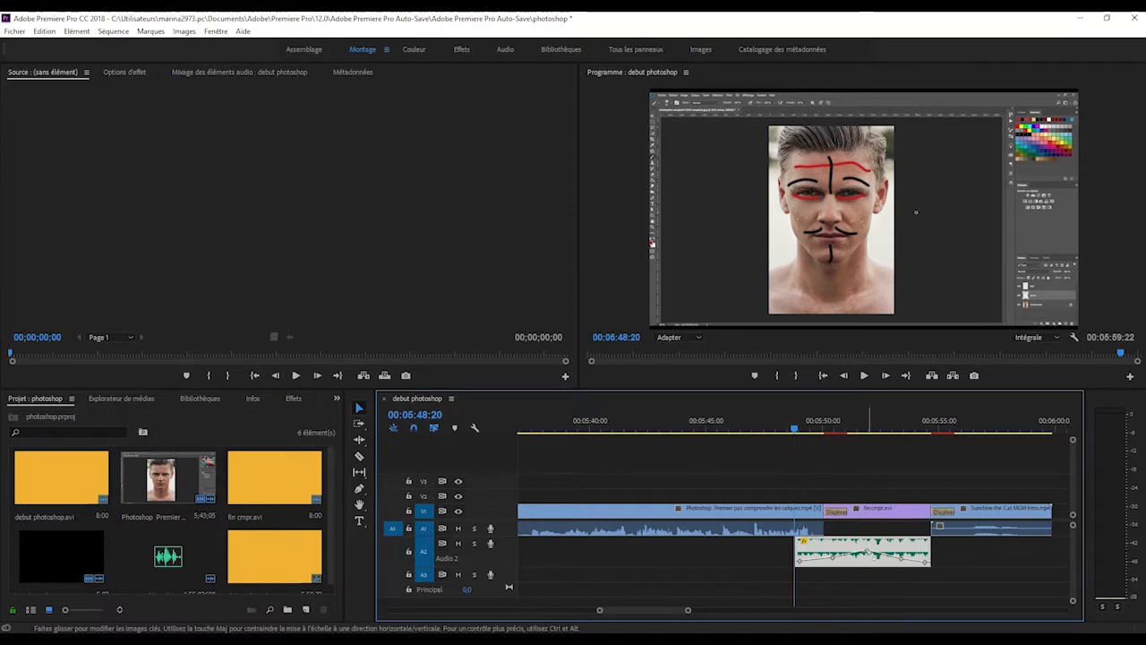
Step: Play back the beginning of the sequence and move the playhead to its end at 00:05:59:21
left_click(863, 376)
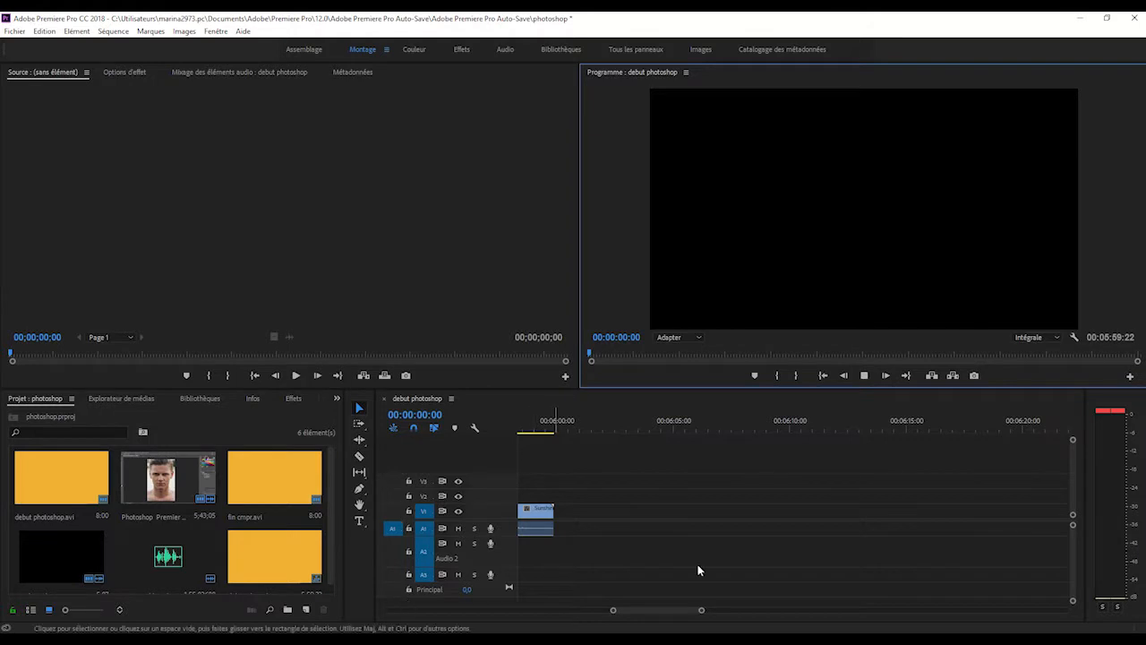
left_click(865, 376)
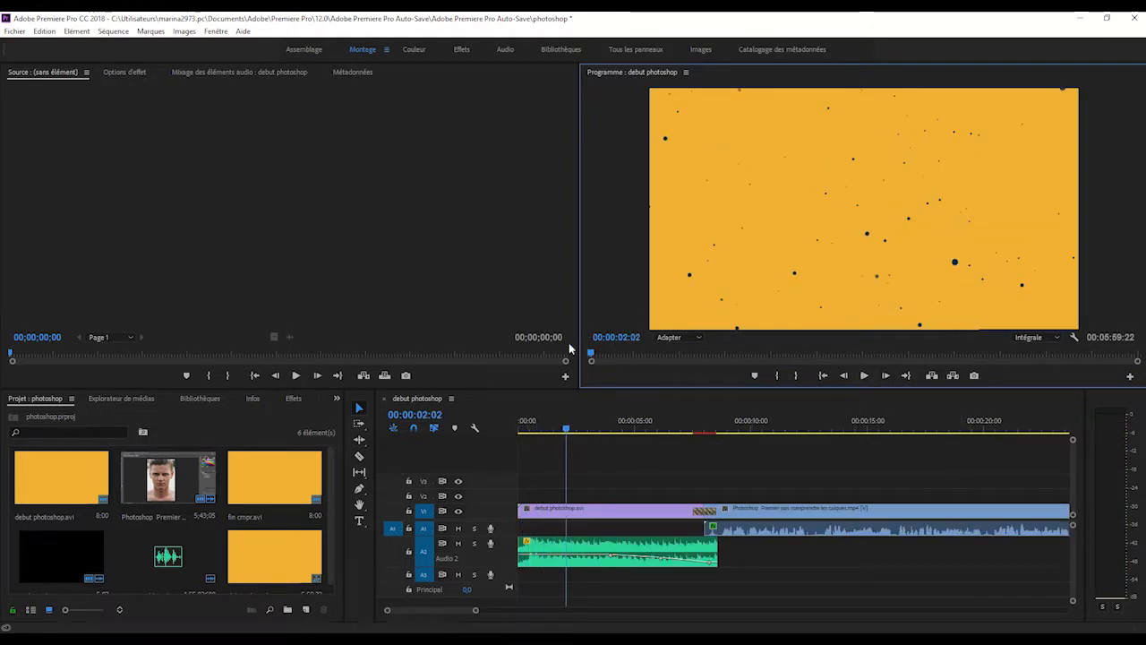
left_click_drag(594, 352, 1131, 351)
left_click_drag(843, 438, 940, 427)
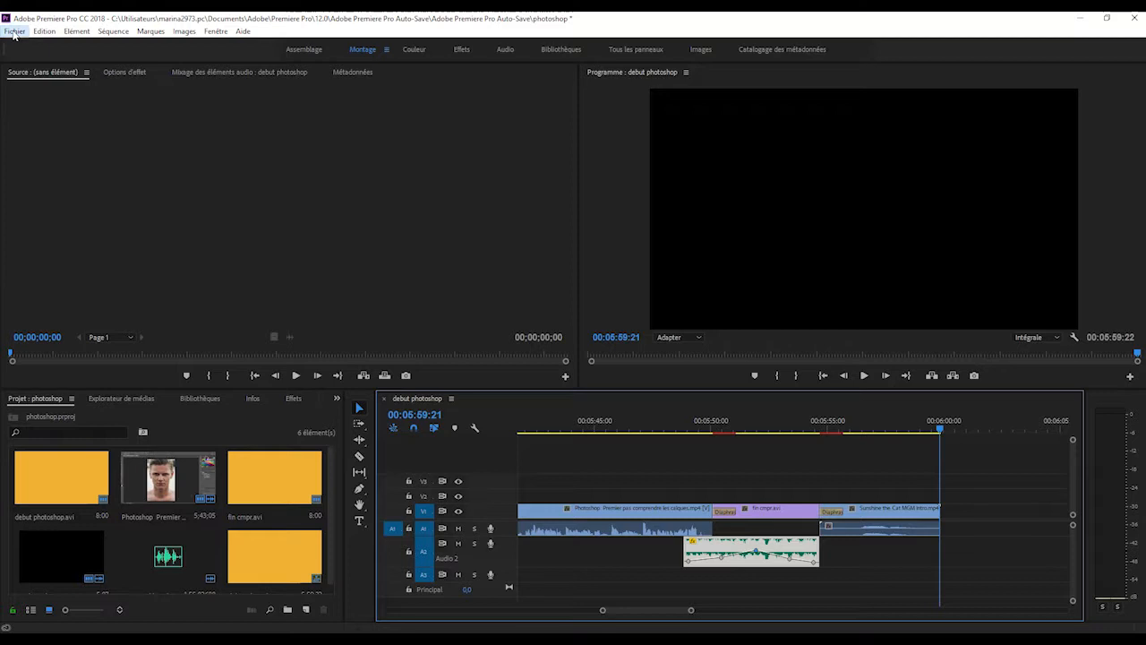
Step: Open the media export settings for the sequence and choose the H.264 format
left_click(13, 32)
mouse_move(63, 393)
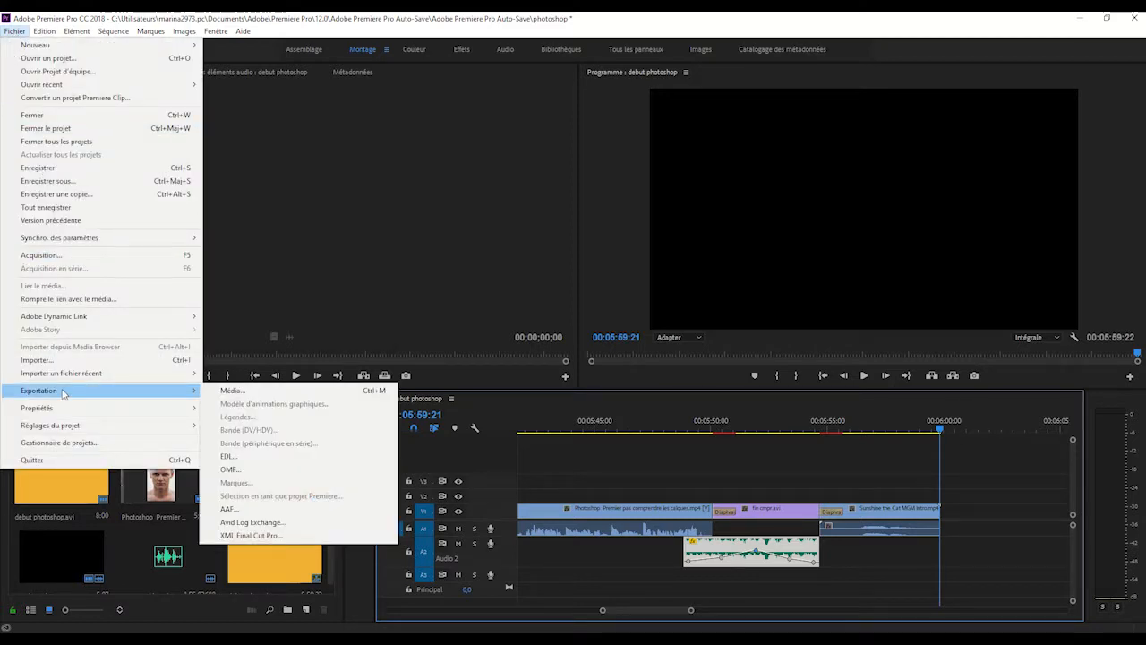
left_click(224, 391)
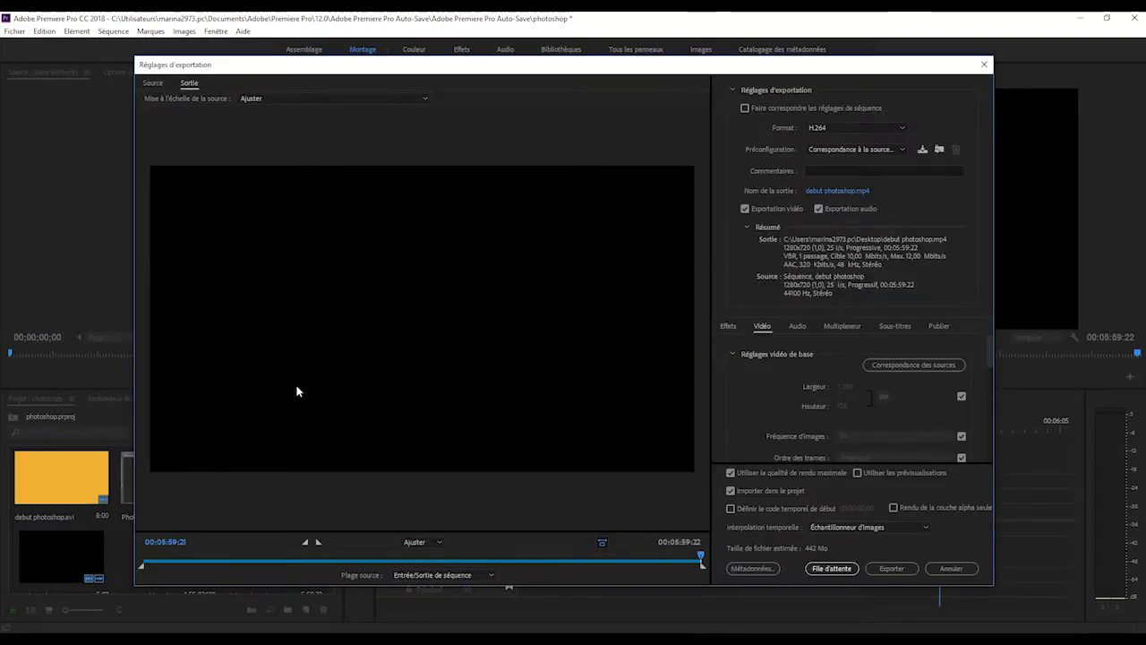
left_click(876, 133)
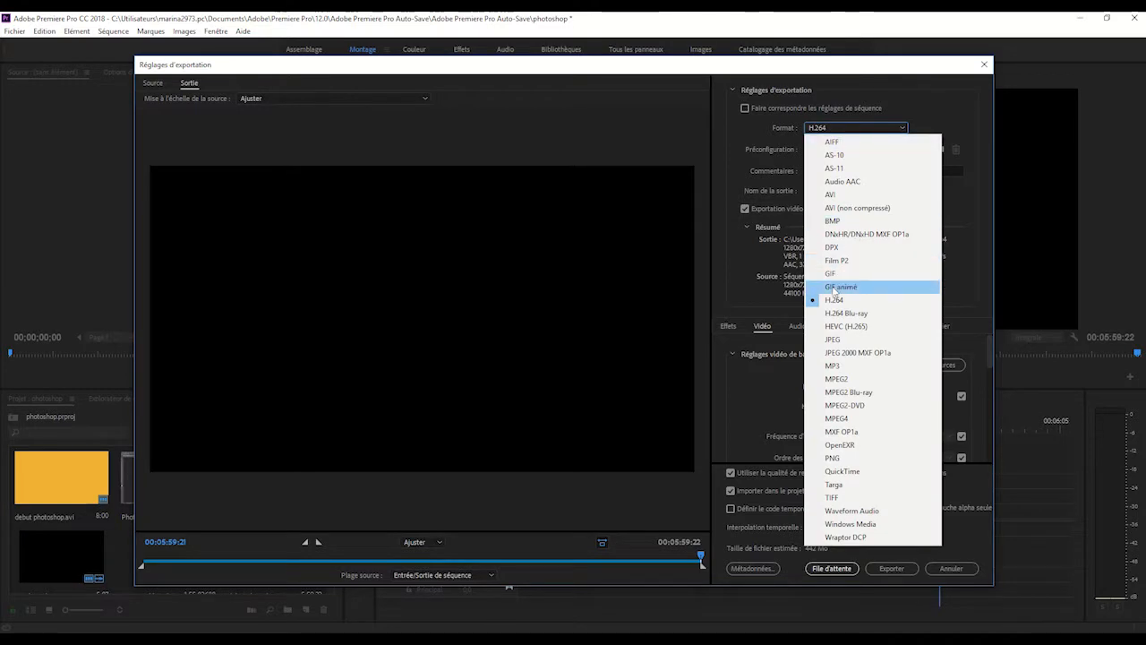
left_click(842, 305)
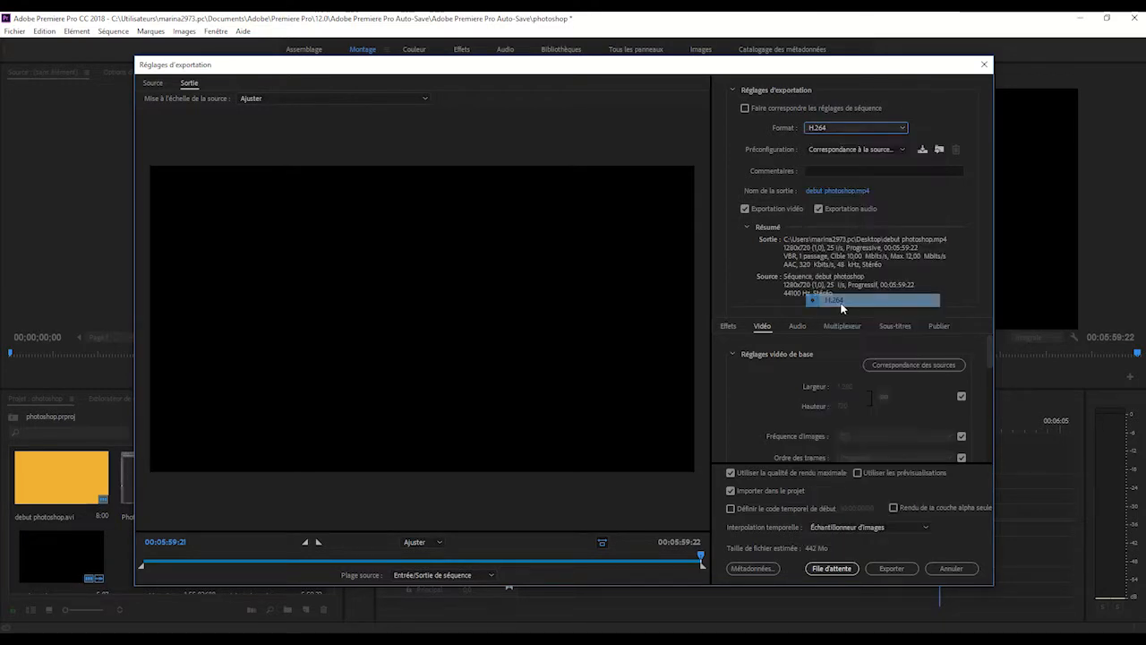
Step: Name the output file tuto photoshop and save its location on the Desktop (Bureau)
left_click(833, 190)
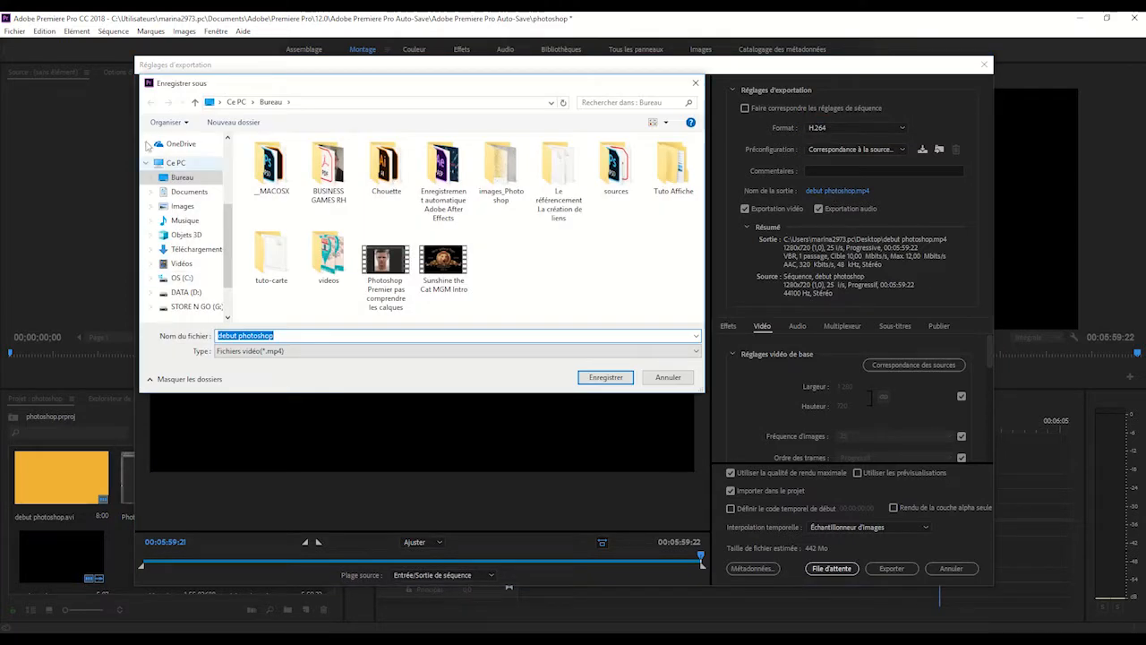
type("ti")
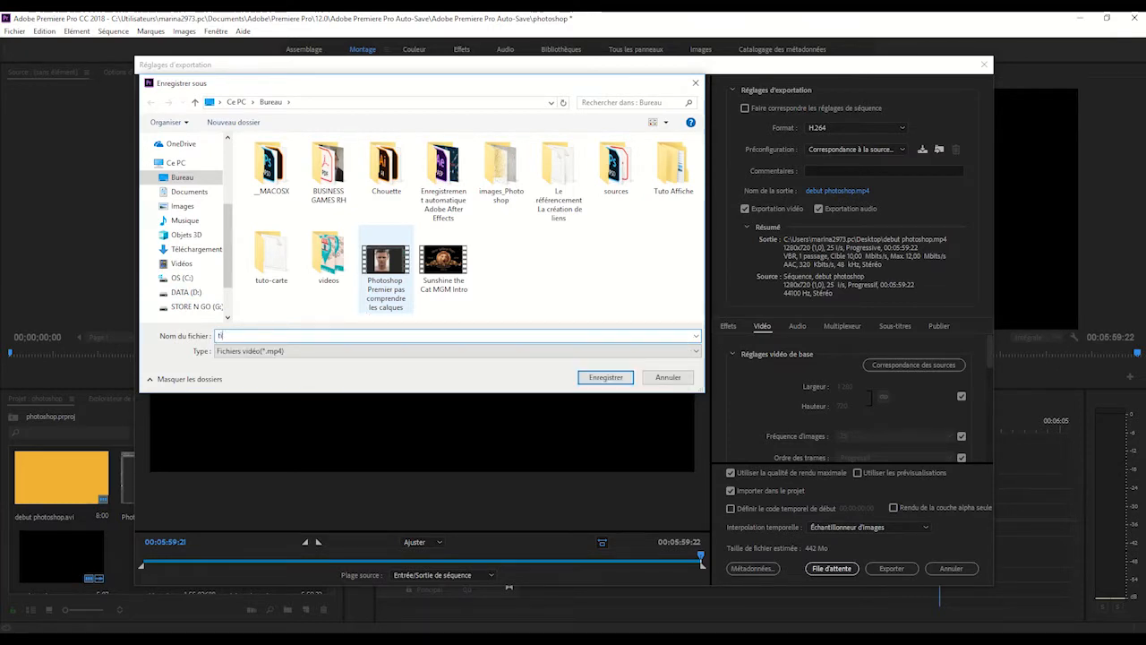
key("BackSpace")
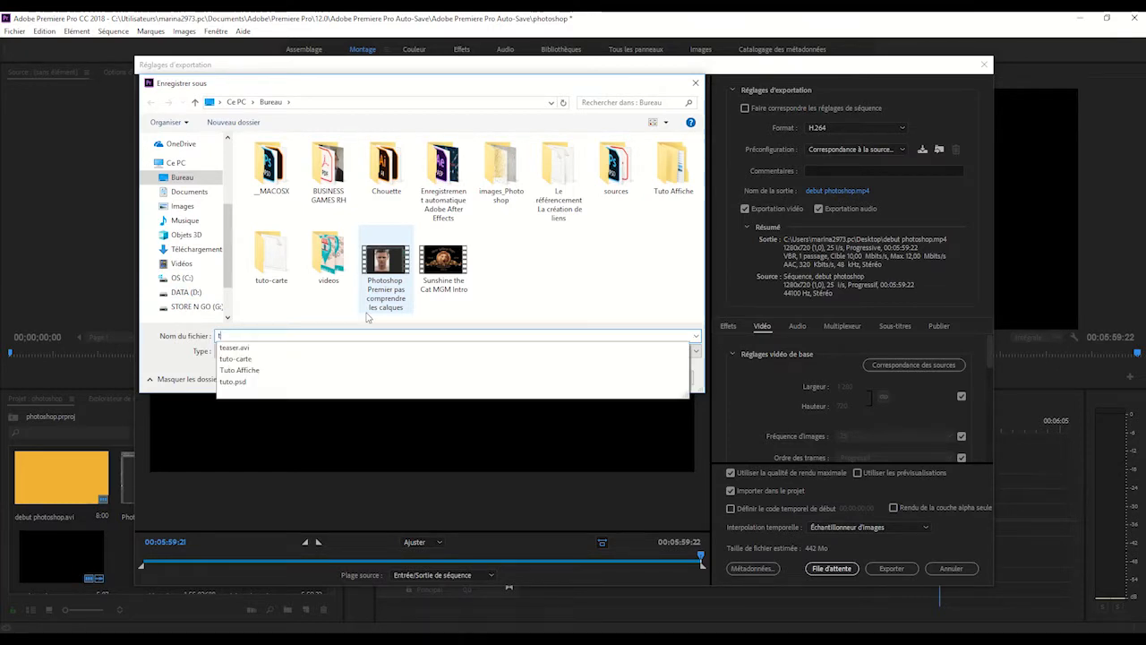
type("ut")
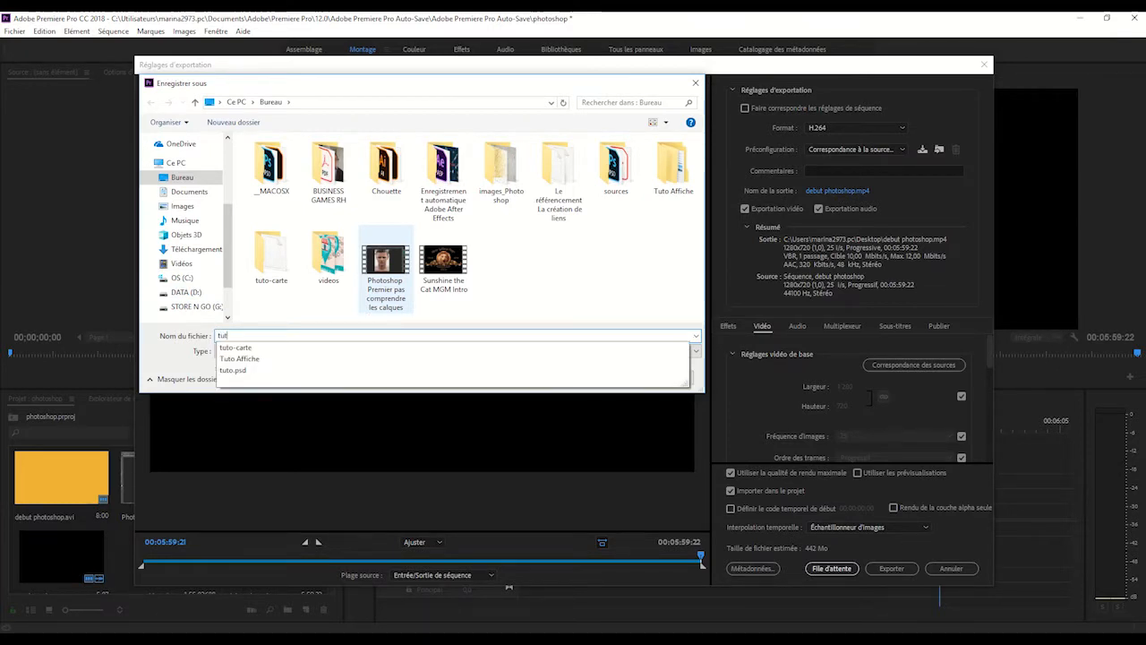
type("o photoshop")
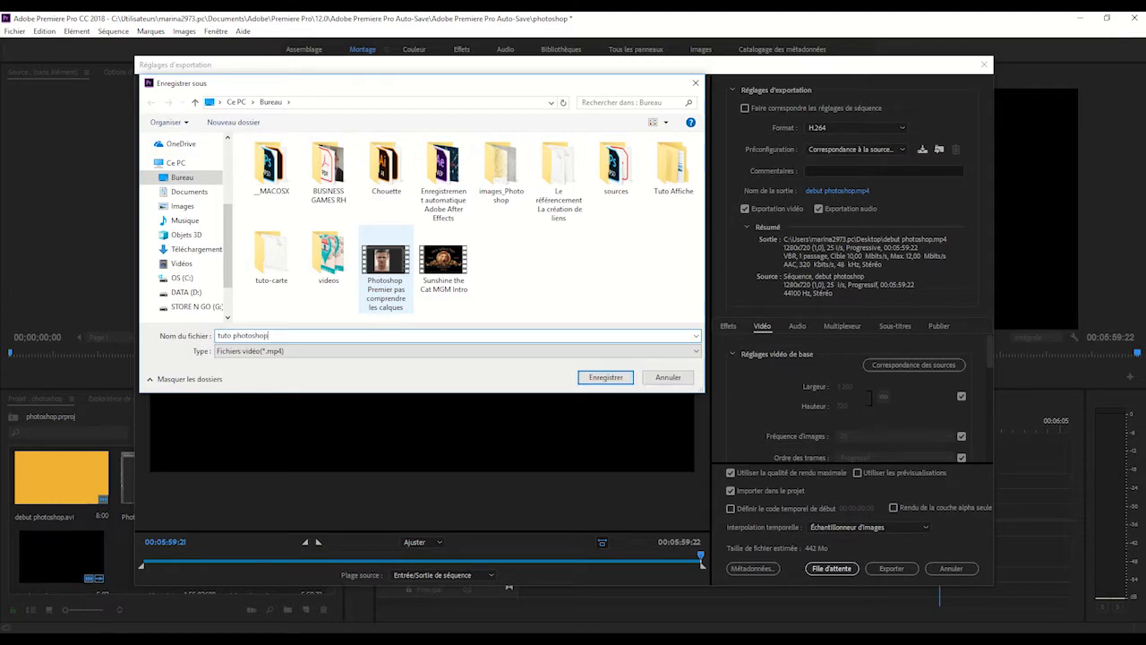
left_click(605, 375)
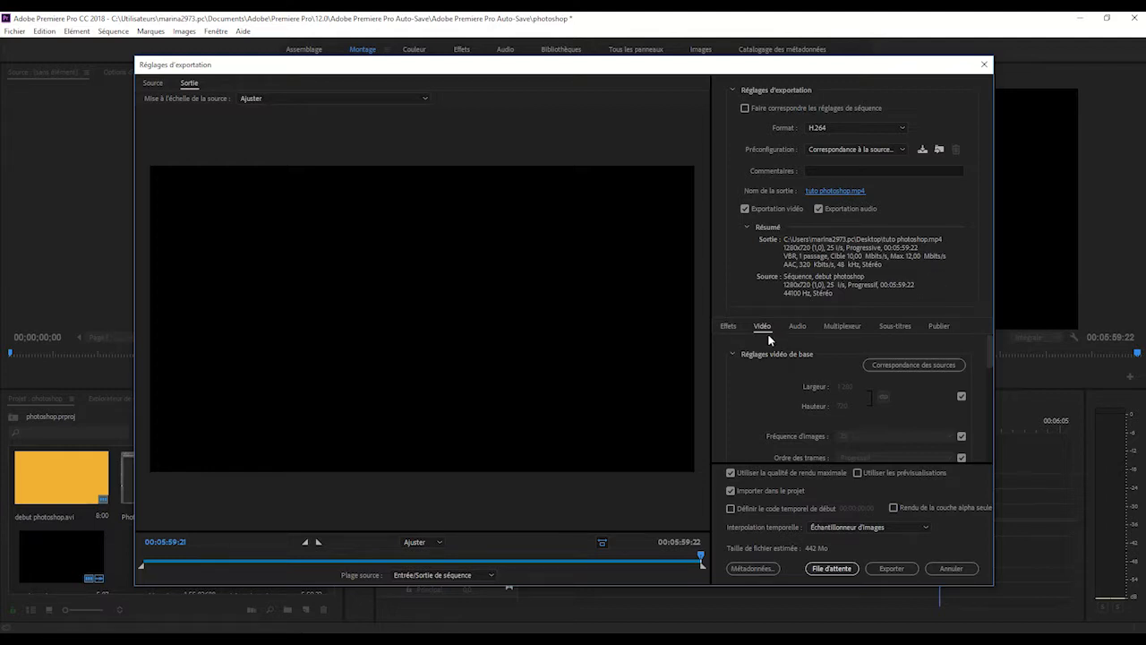
Step: Review the video export settings and set the audio bitrate to 80 Kbit/s
scroll(872, 401, "down", 5)
scroll(830, 413, "down", 1)
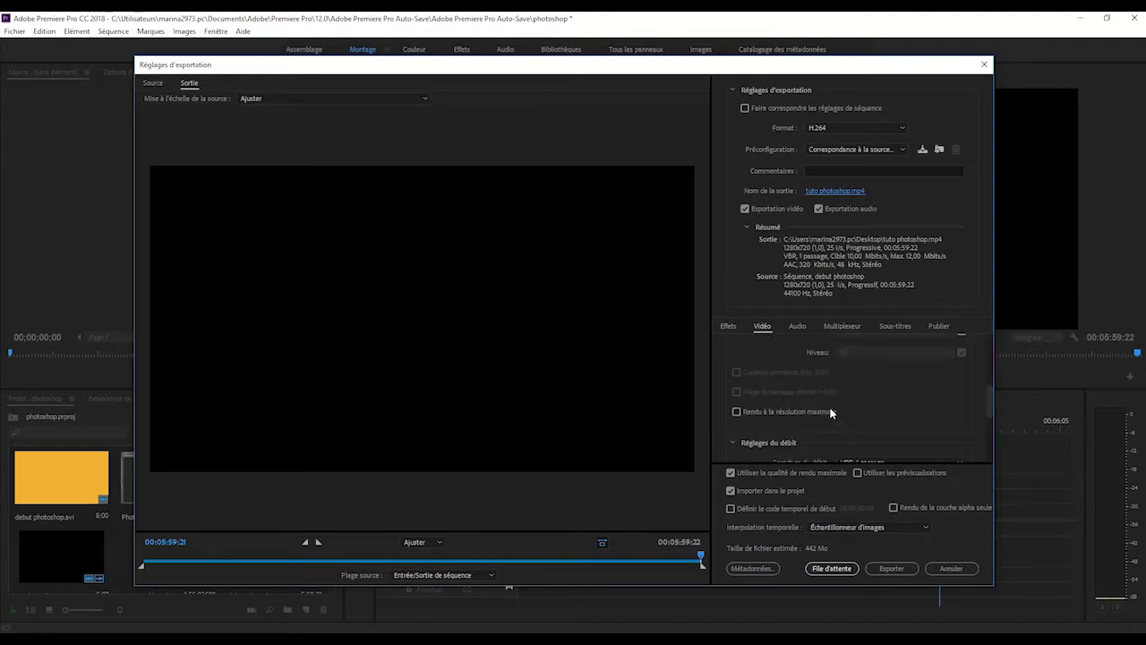
left_click(803, 331)
scroll(862, 383, "down", 3)
scroll(862, 383, "down", 5)
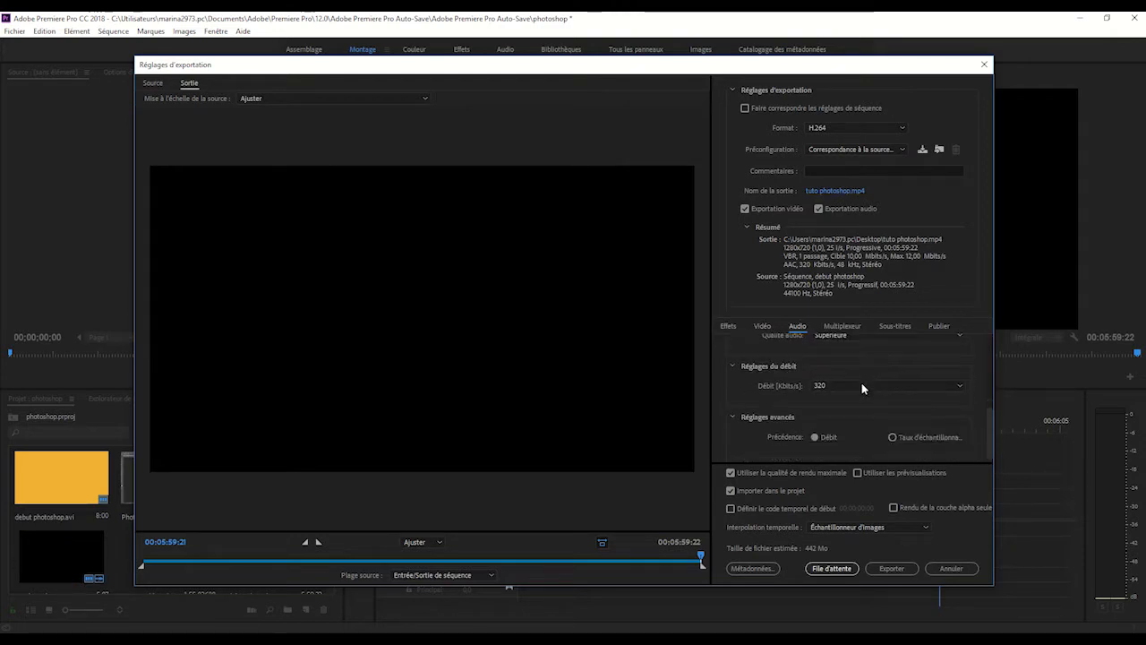
scroll(843, 367, "up", 8)
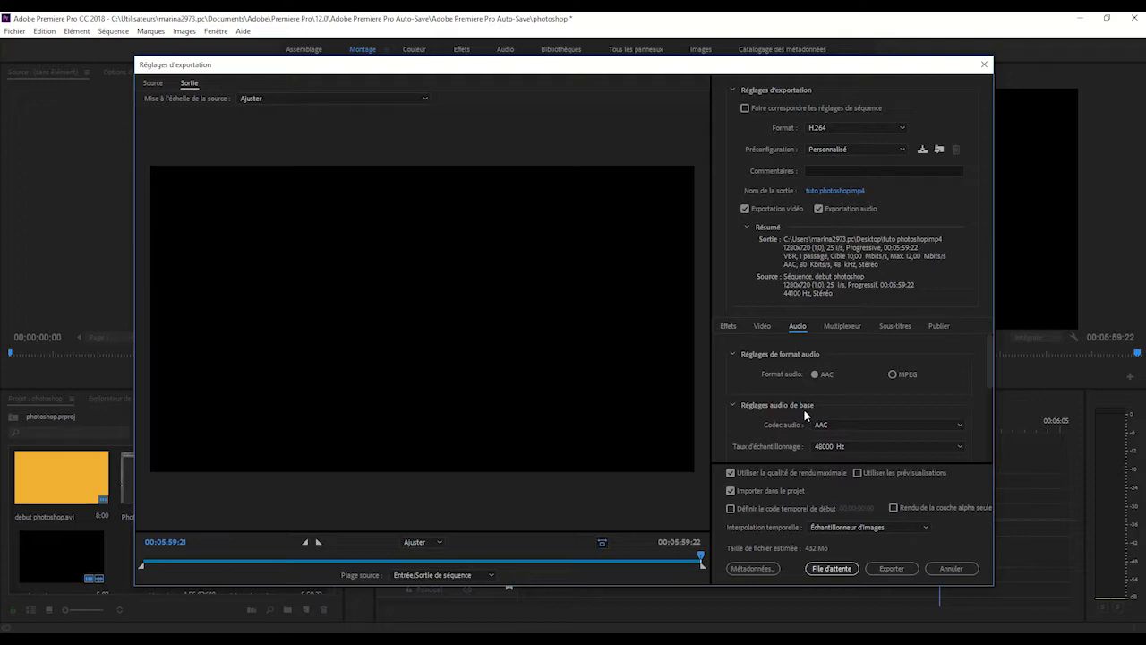
Step: Export the sequence immediately with the current settings
left_click(901, 574)
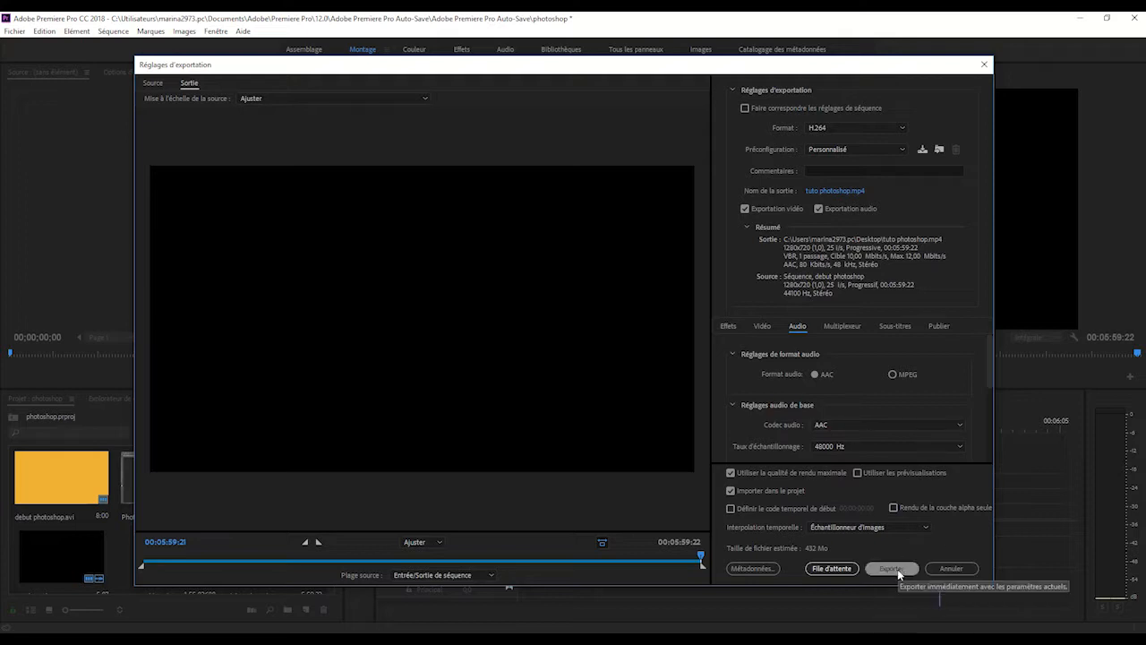
left_click(897, 571)
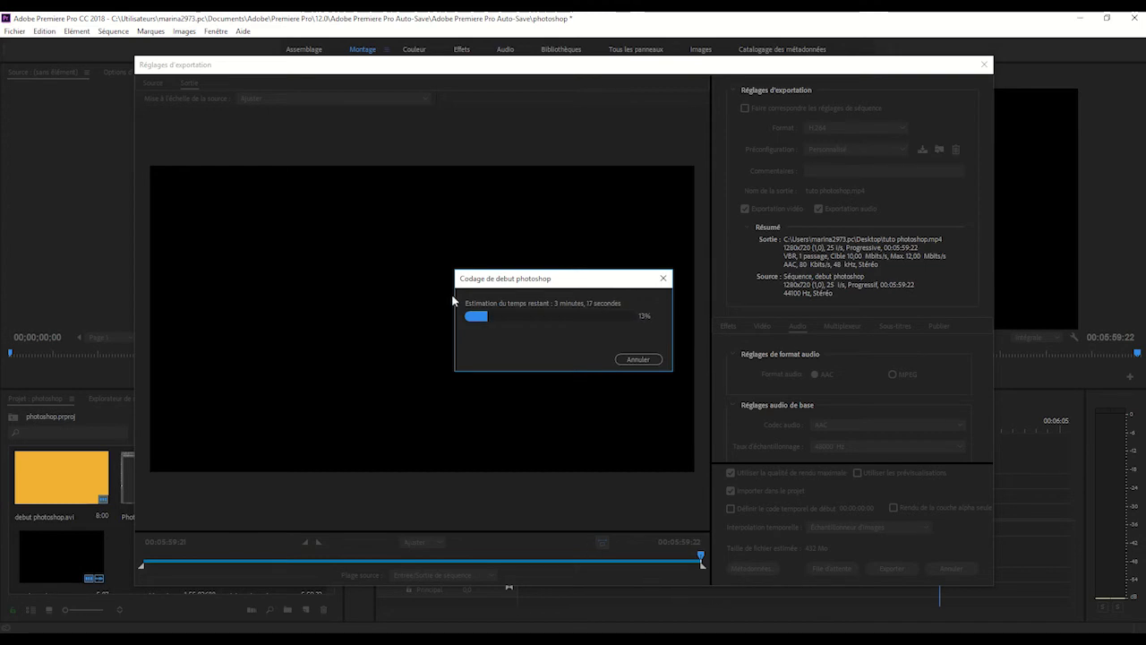
mouse_move(490, 15)
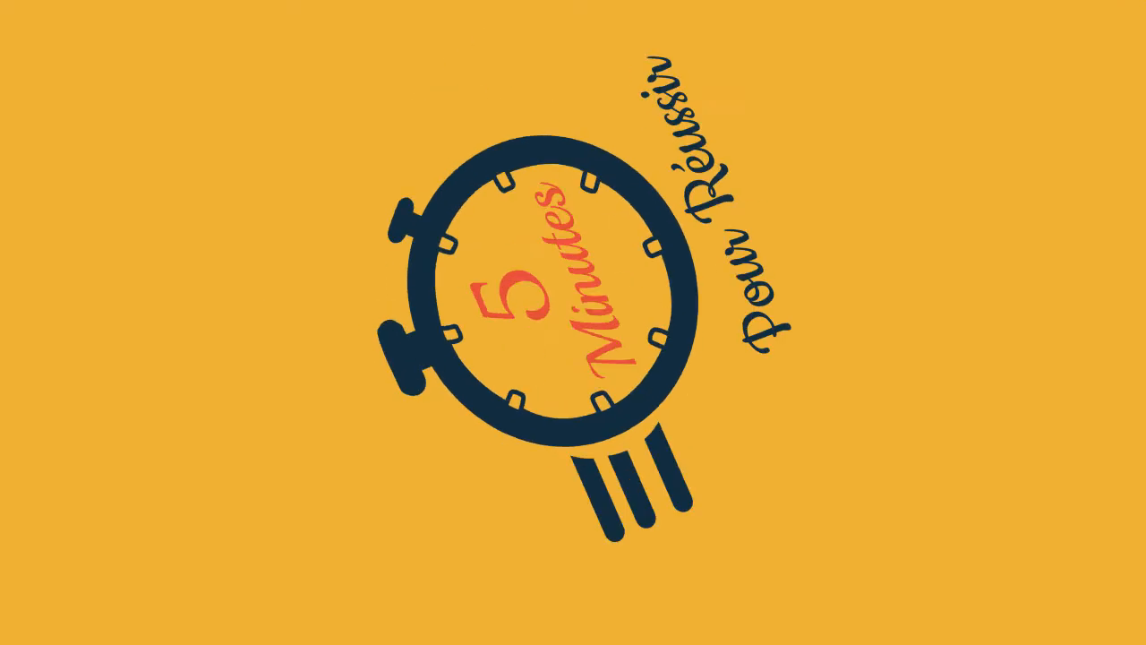